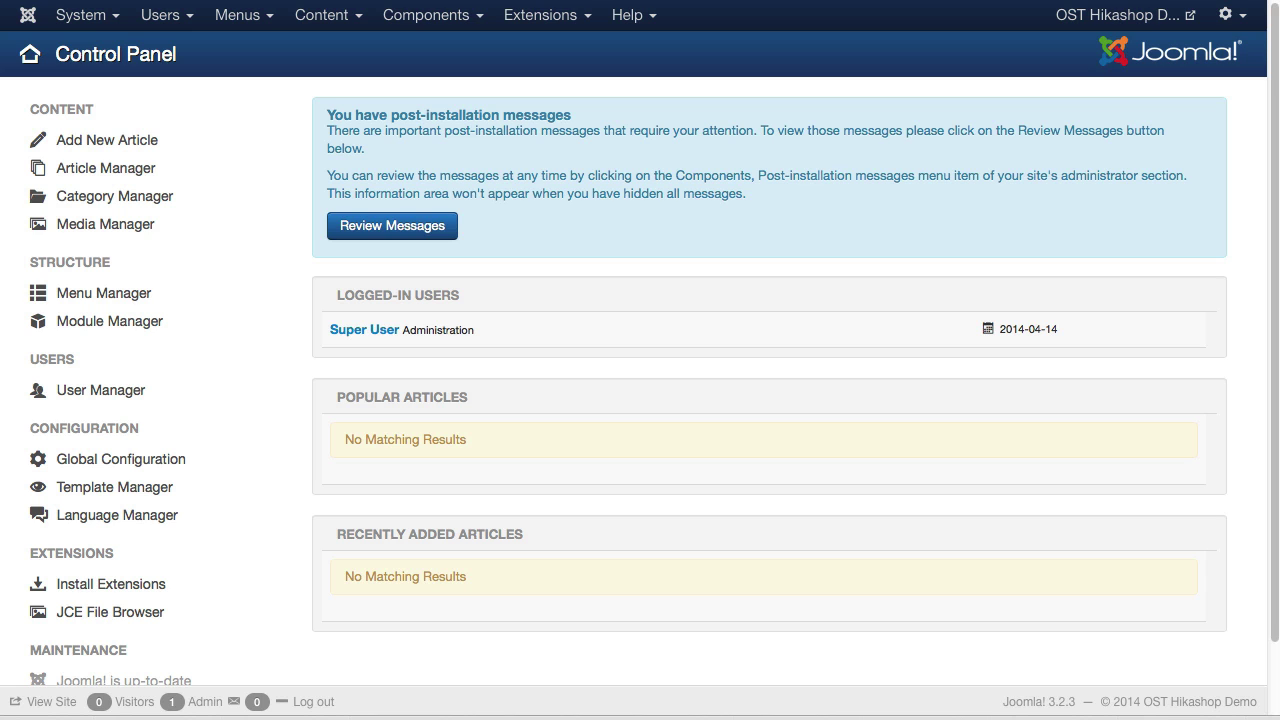
Step: From the Control Panel, browse the Components menu, then the Extensions menu in the top bar
{"action": "left_click", "coordinate": [426, 20]}
{"action": "mouse_move", "coordinate": [411, 84]}
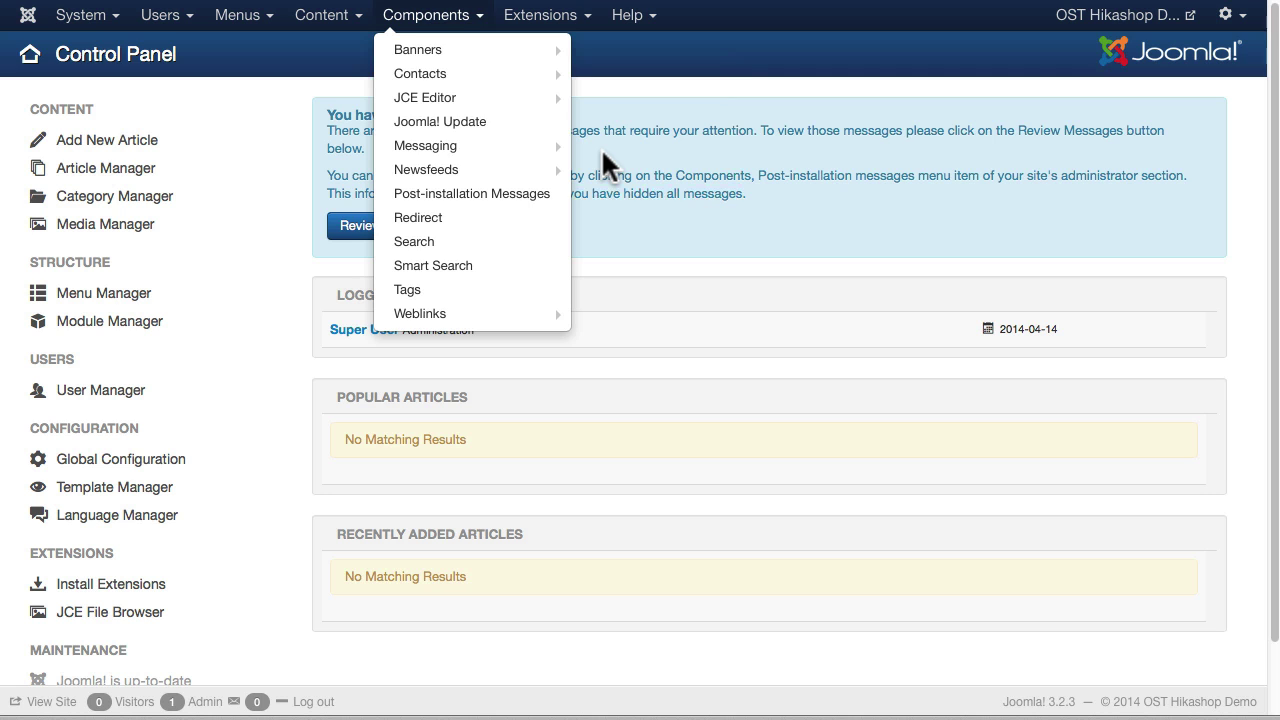
{"action": "left_click", "coordinate": [556, 15]}
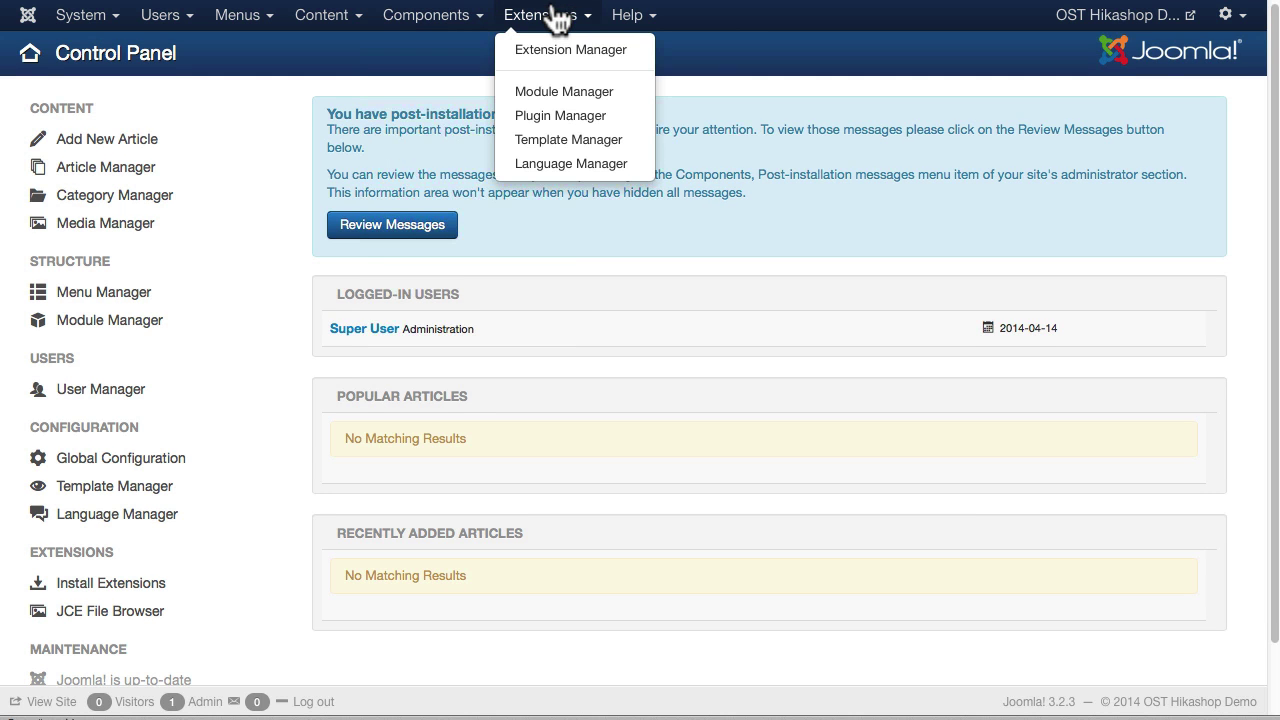
Step: Open the Template Manager styles, preview the Breeze front-end home page, and return to the admin
{"action": "left_click", "coordinate": [551, 142]}
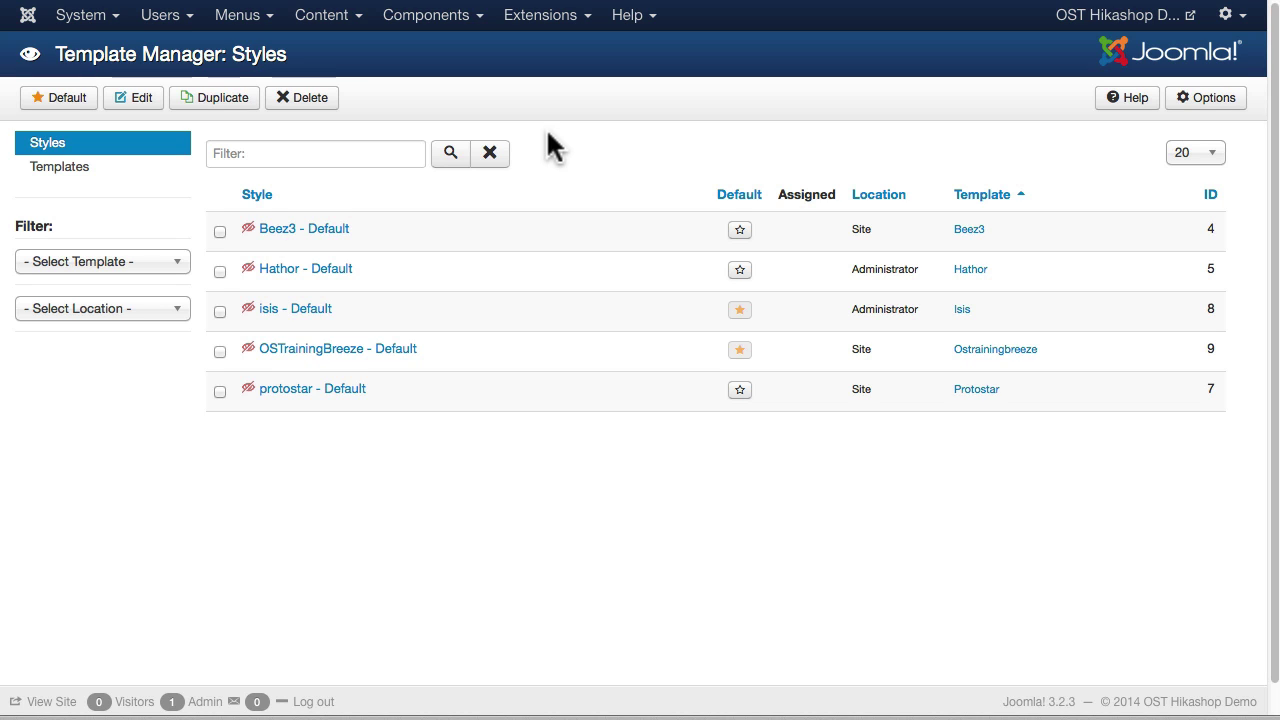
{"action": "key", "text": "ctrl+Tab"}
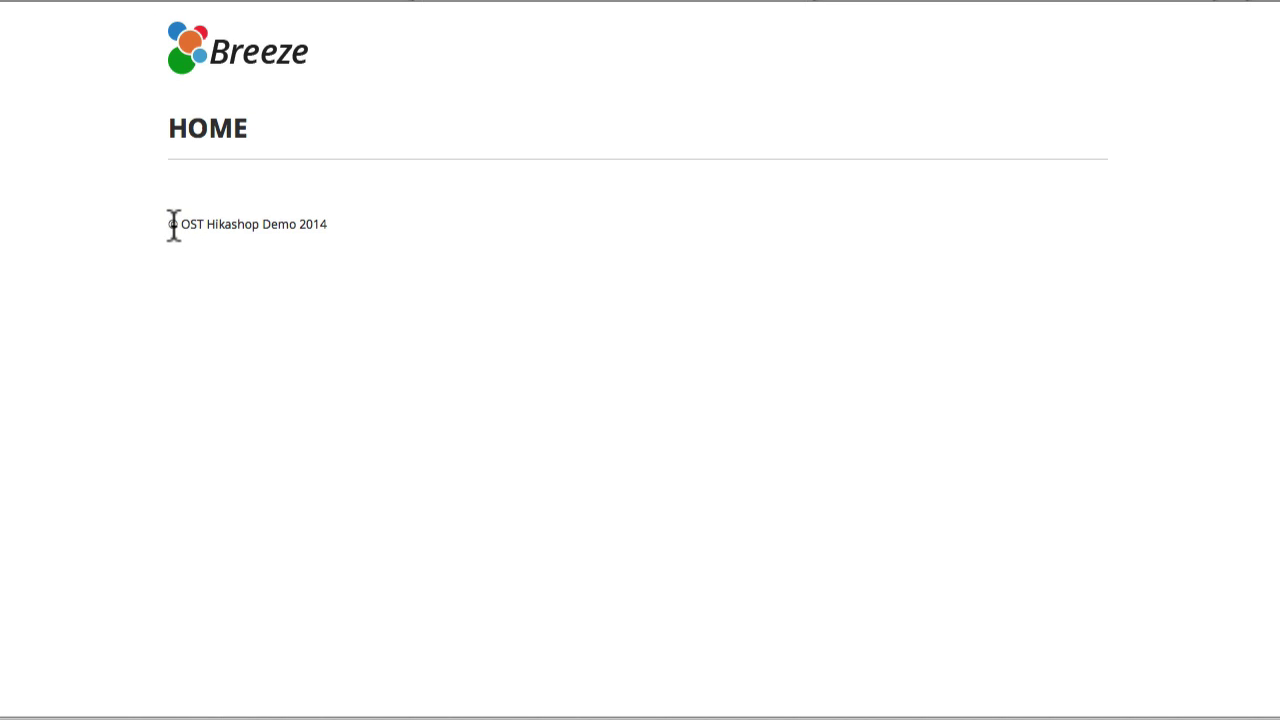
{"action": "left_click", "coordinate": [121, 2]}
Step: Open the Extension Manager and search Install from Web for 'hika'
{"action": "left_click", "coordinate": [540, 17]}
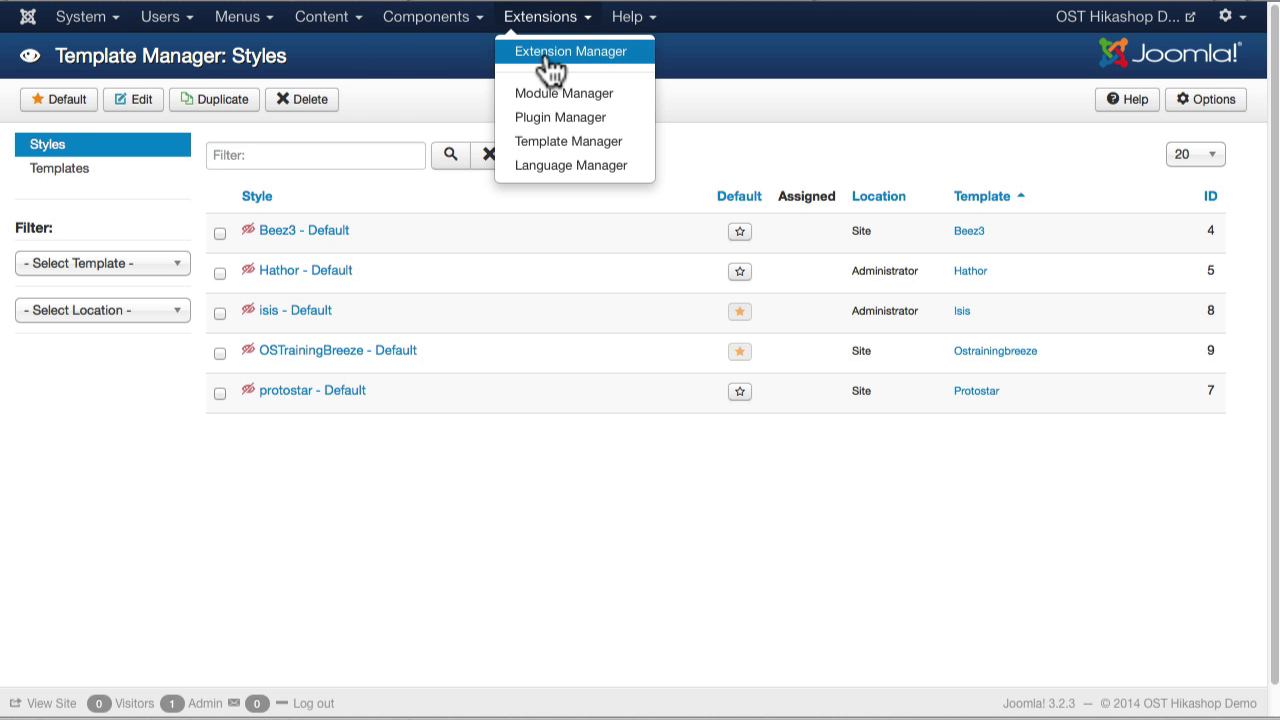
{"action": "left_click", "coordinate": [552, 70]}
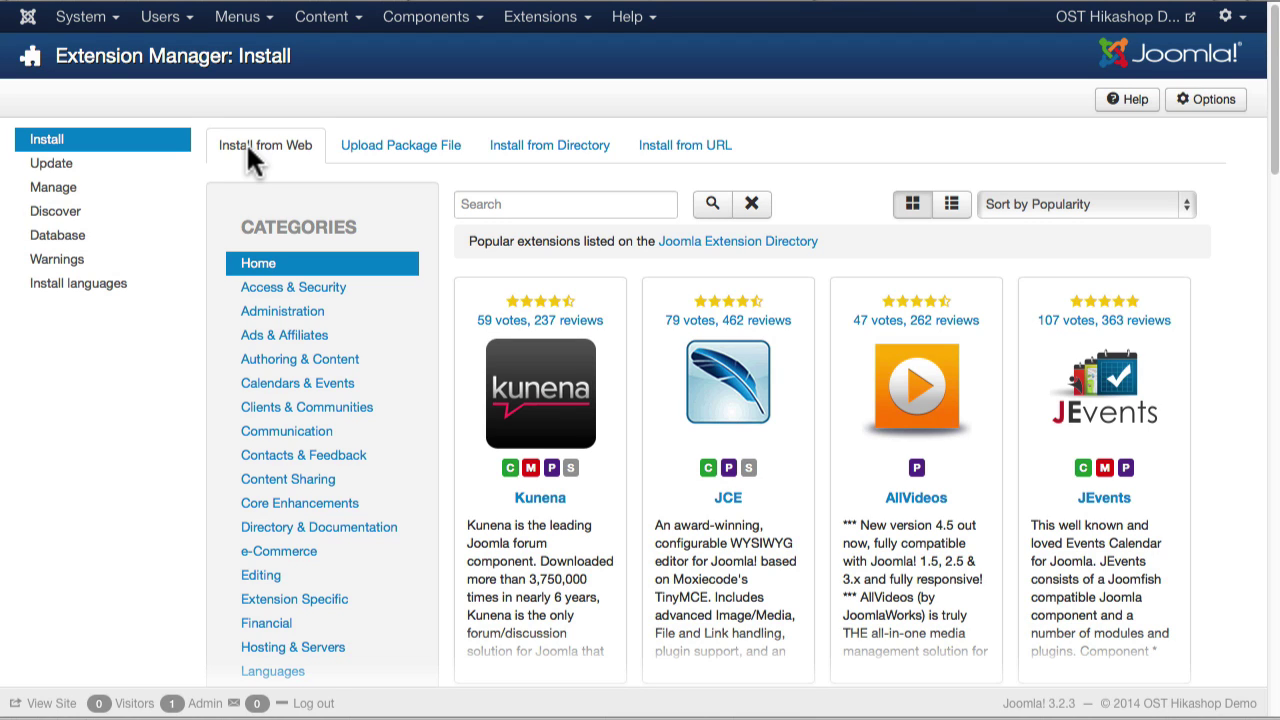
{"action": "left_click", "coordinate": [508, 203]}
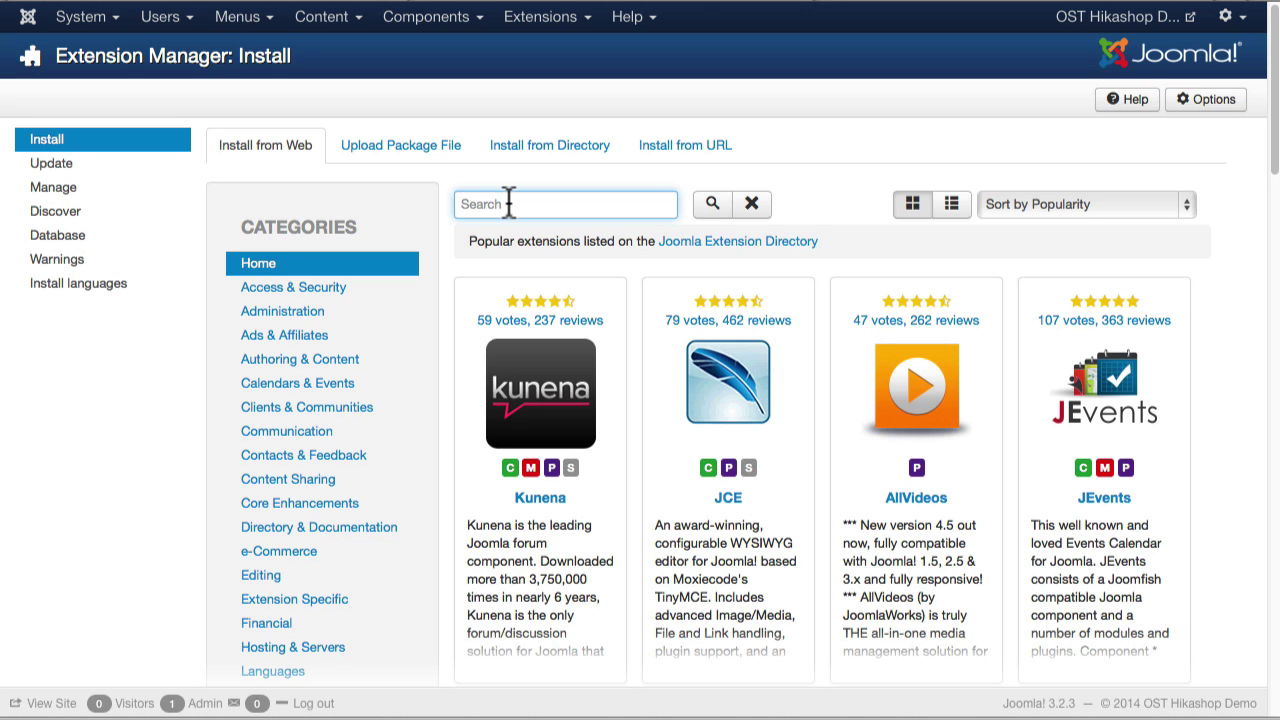
{"action": "type", "text": "hika"}
{"action": "key", "text": "Return"}
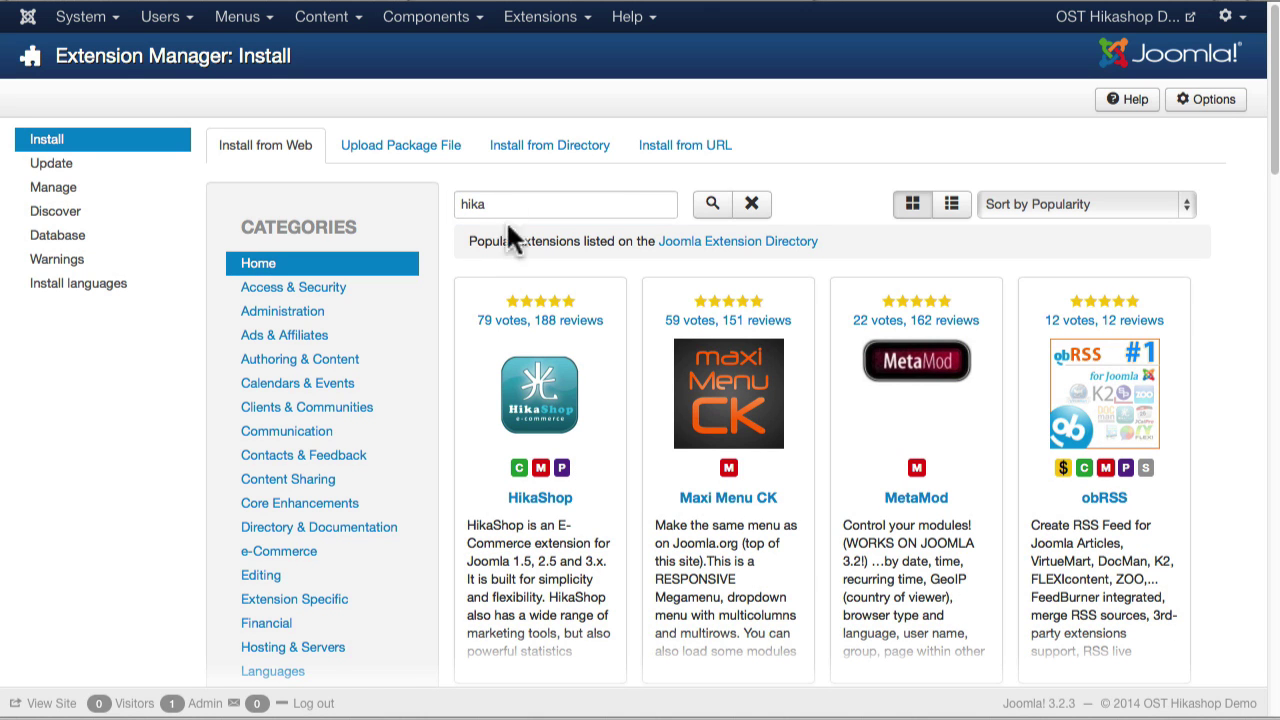
Step: Install HikaShop from its directory listing and confirm the installation
{"action": "left_click", "coordinate": [535, 405]}
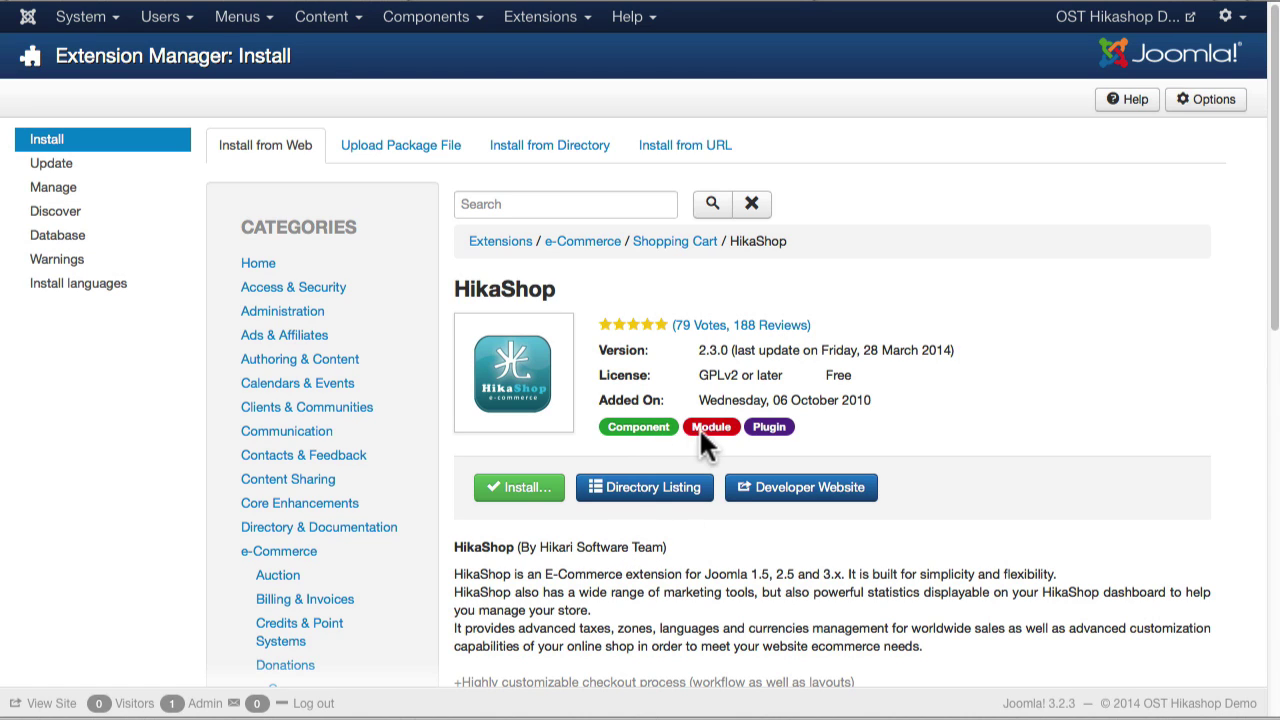
{"action": "left_click", "coordinate": [520, 490]}
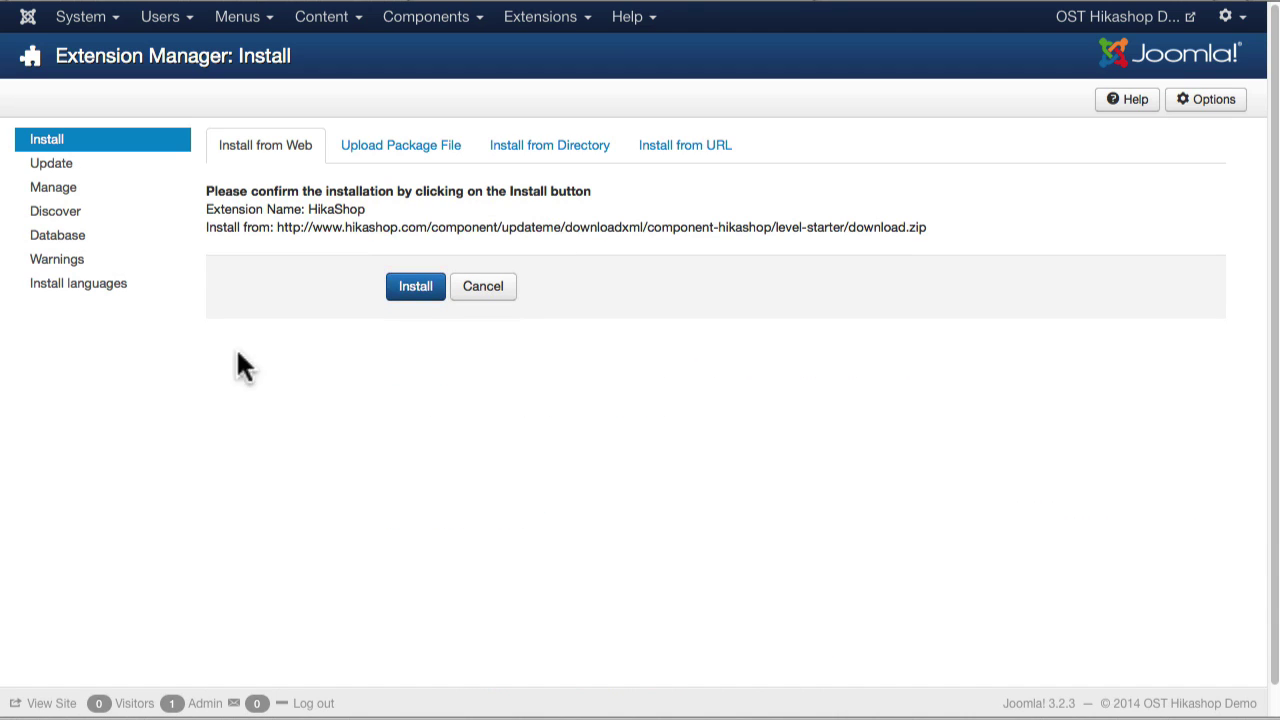
{"action": "left_click", "coordinate": [417, 297]}
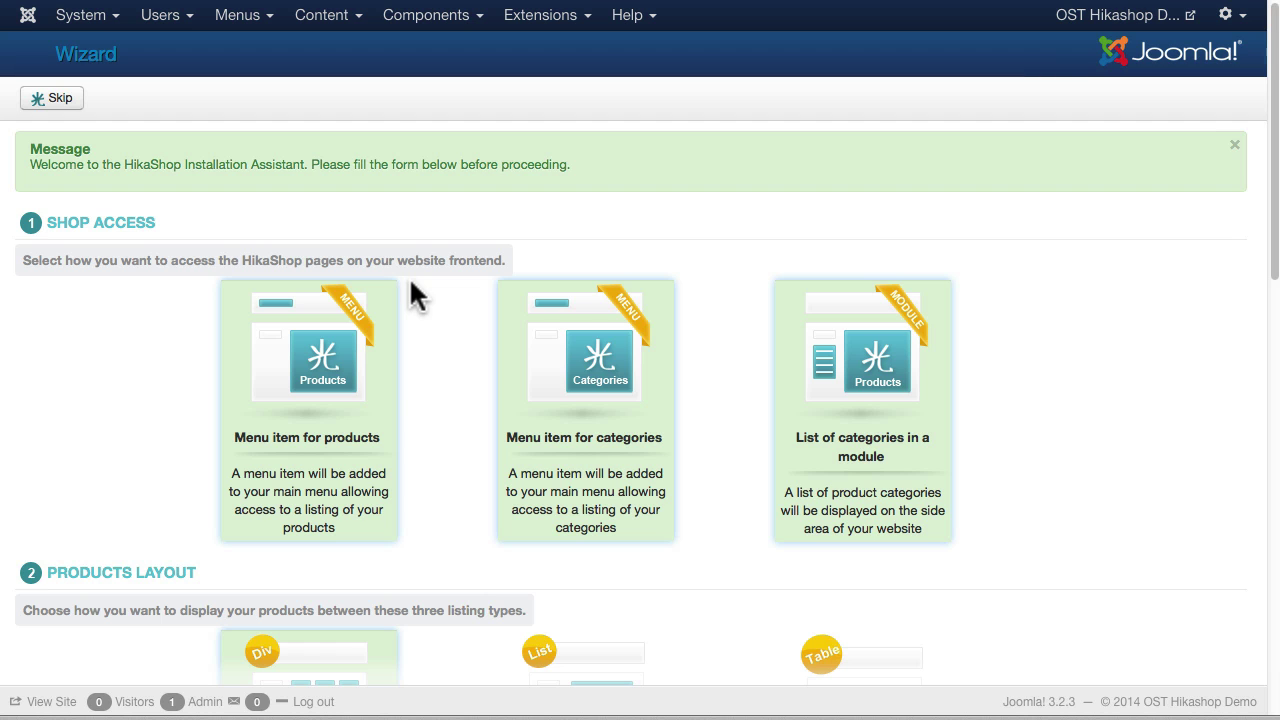
Step: Toggle the 'Menu item for products' shop access option and move down to the Location section
{"action": "left_click", "coordinate": [313, 392]}
{"action": "scroll", "coordinate": [220, 394], "scroll_direction": "down", "scroll_amount": 3}
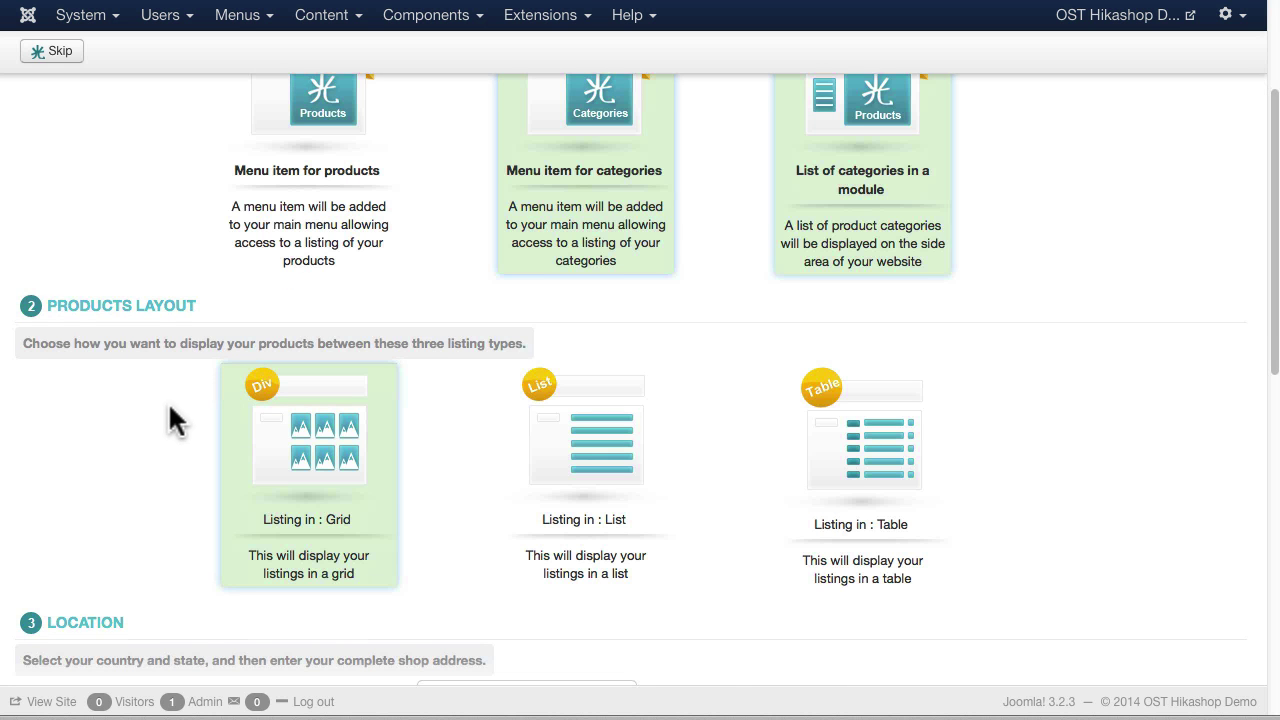
{"action": "scroll", "coordinate": [170, 420], "scroll_direction": "down", "scroll_amount": 1}
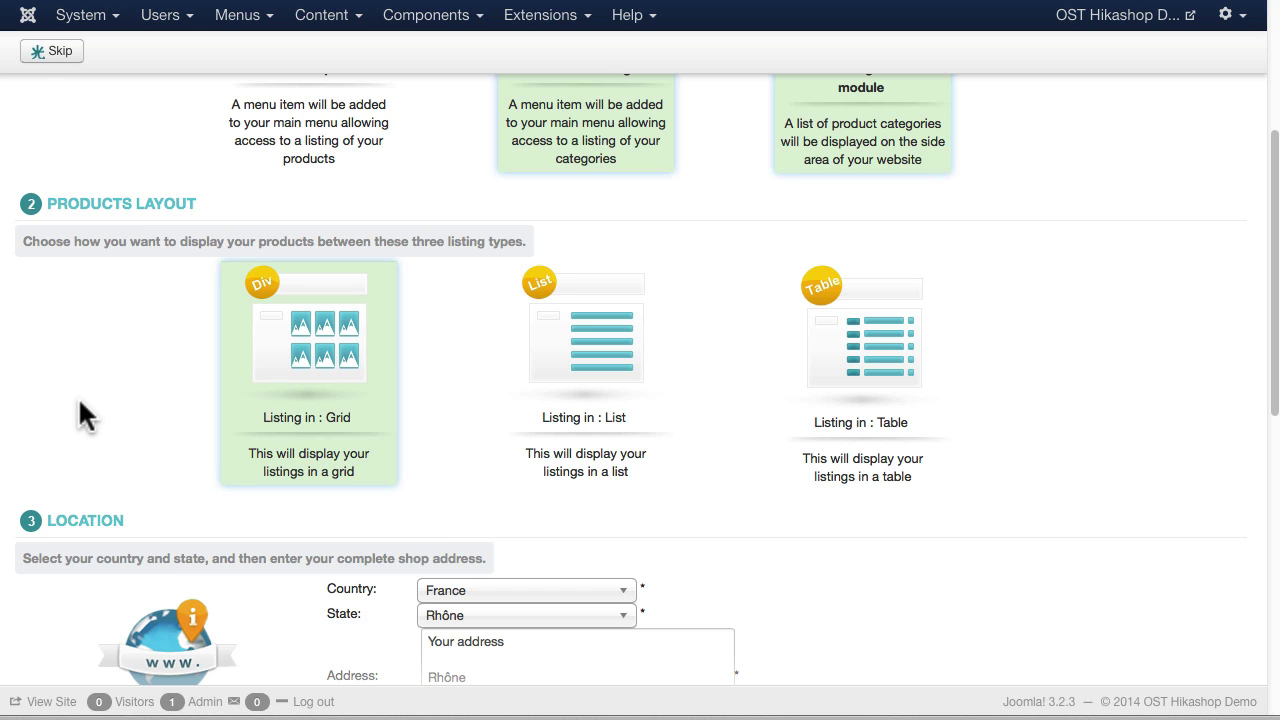
{"action": "scroll", "coordinate": [85, 415], "scroll_direction": "down", "scroll_amount": 2}
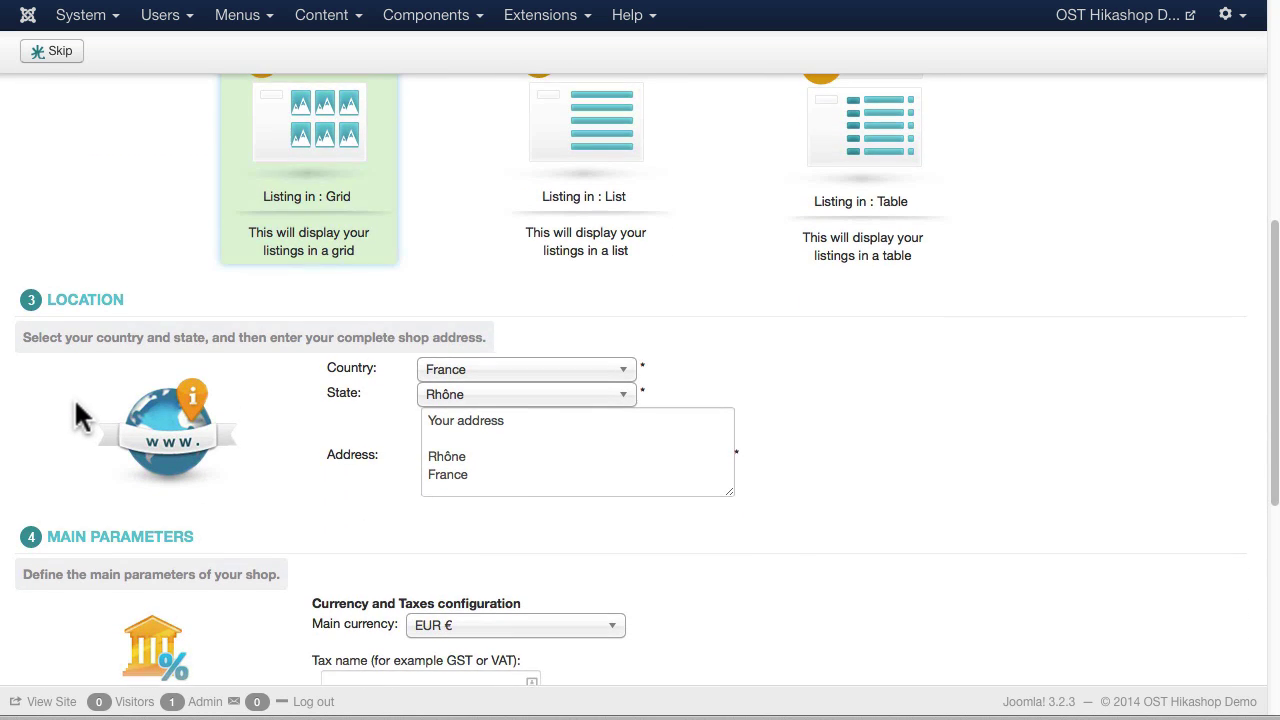
Step: Set the shop country to United States of America and the state to Indiana
{"action": "scroll", "coordinate": [80, 415], "scroll_direction": "up", "scroll_amount": 1}
{"action": "left_click", "coordinate": [538, 380]}
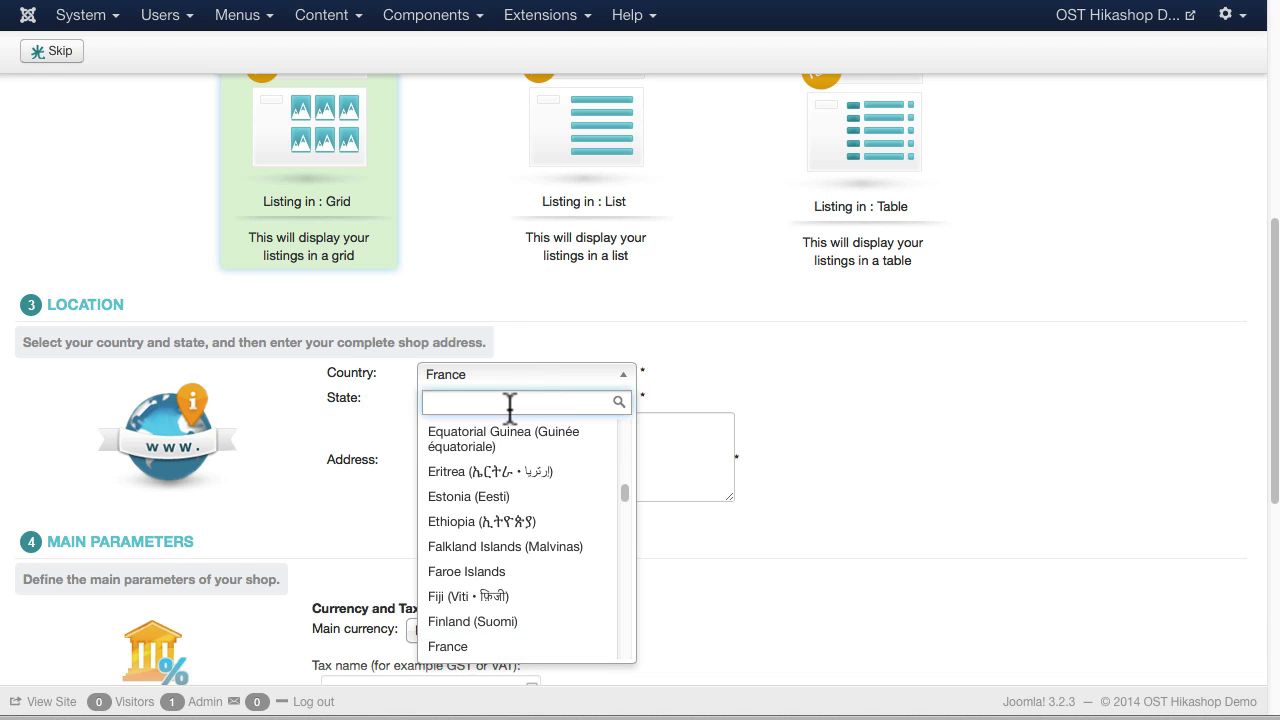
{"action": "type", "text": "united"}
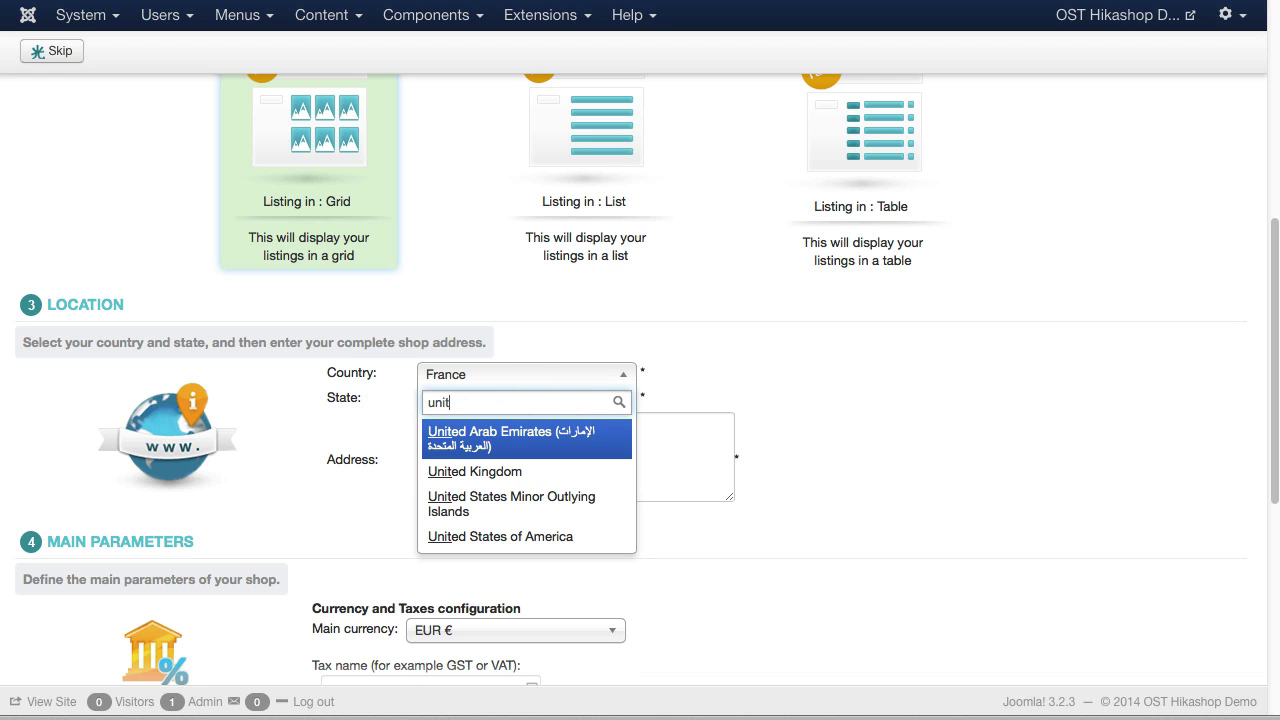
{"action": "left_click", "coordinate": [505, 537]}
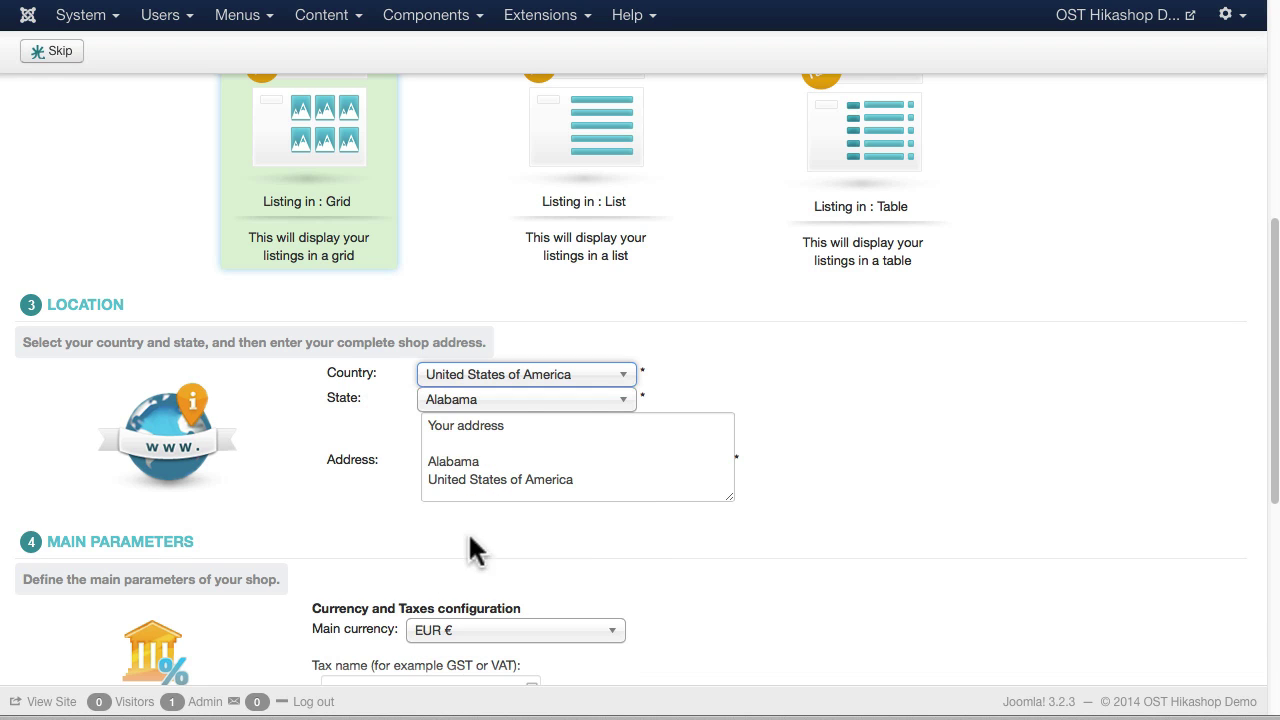
{"action": "left_click", "coordinate": [458, 405]}
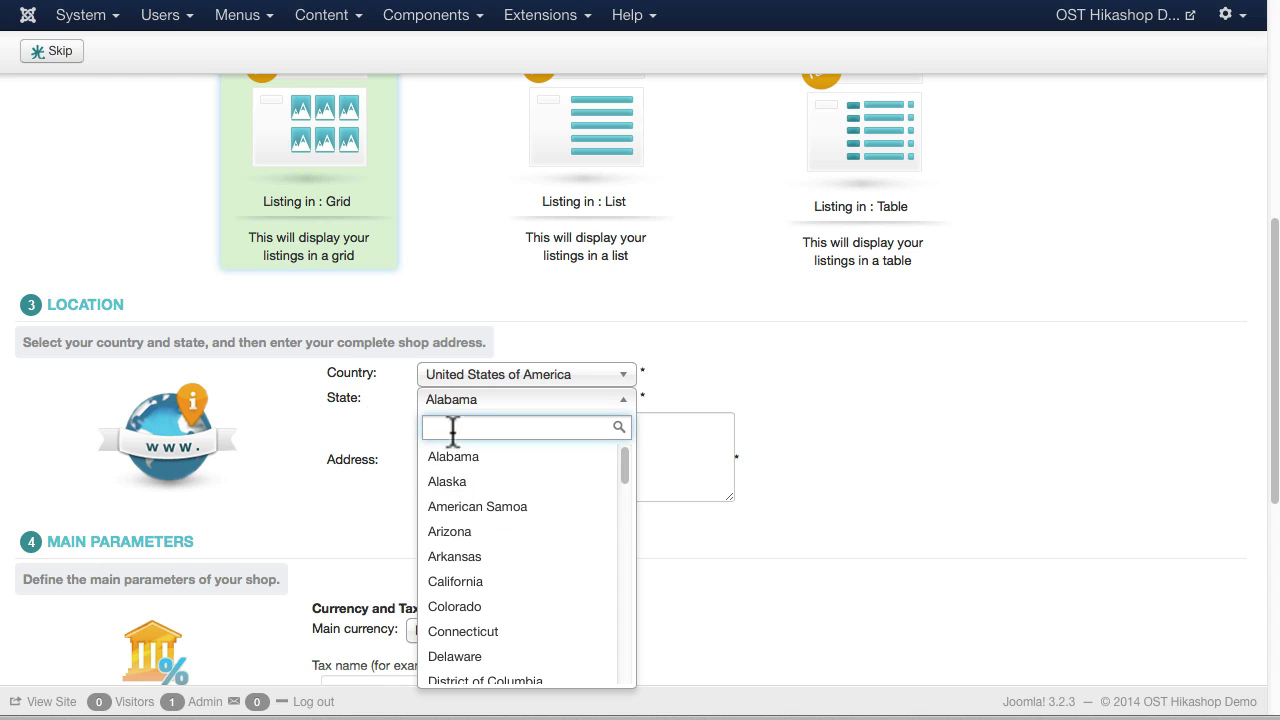
{"action": "type", "text": "indi"}
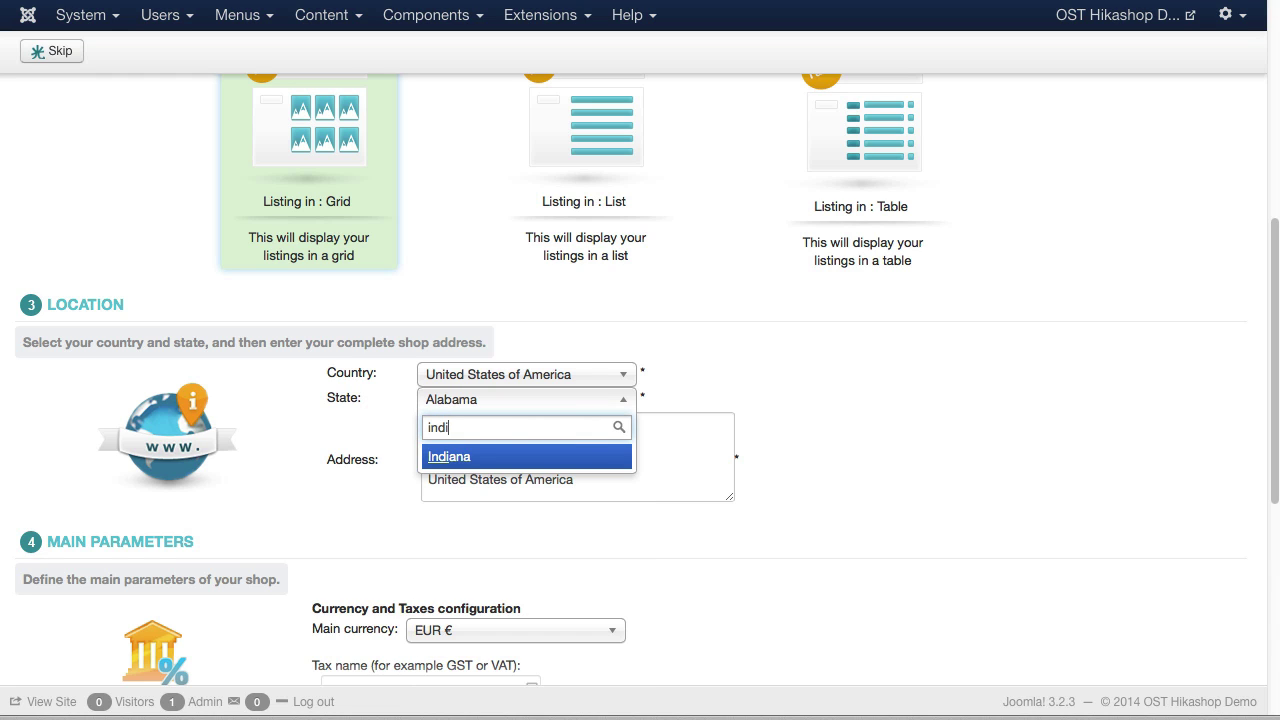
{"action": "left_click", "coordinate": [440, 460]}
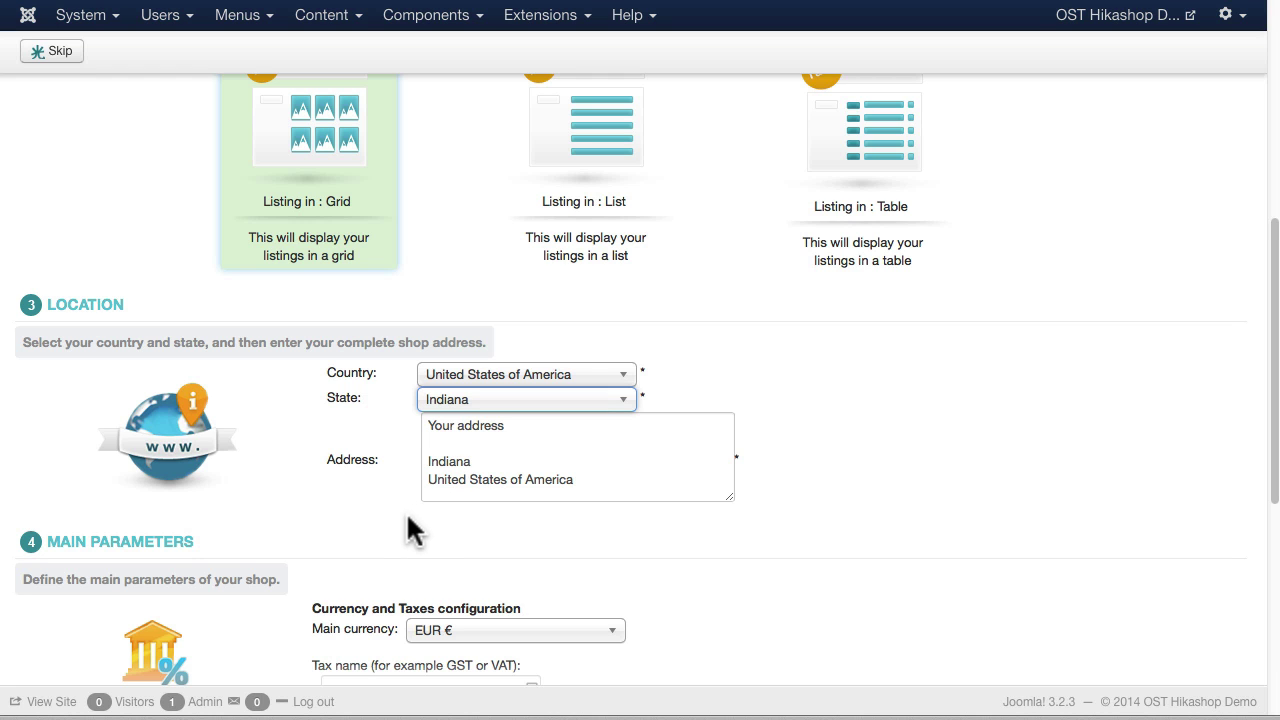
Step: Choose USD $ as the main currency under Main Parameters
{"action": "scroll", "coordinate": [383, 513], "scroll_direction": "down", "scroll_amount": 5}
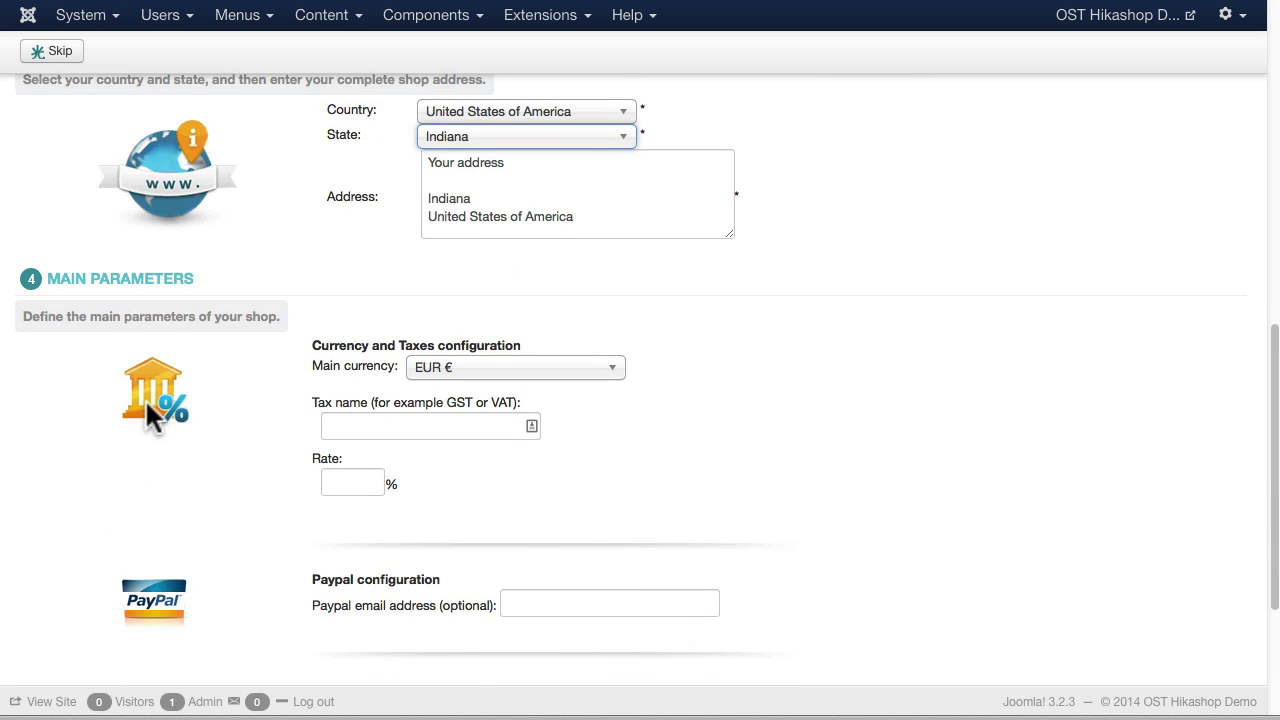
{"action": "scroll", "coordinate": [145, 399], "scroll_direction": "down", "scroll_amount": 1}
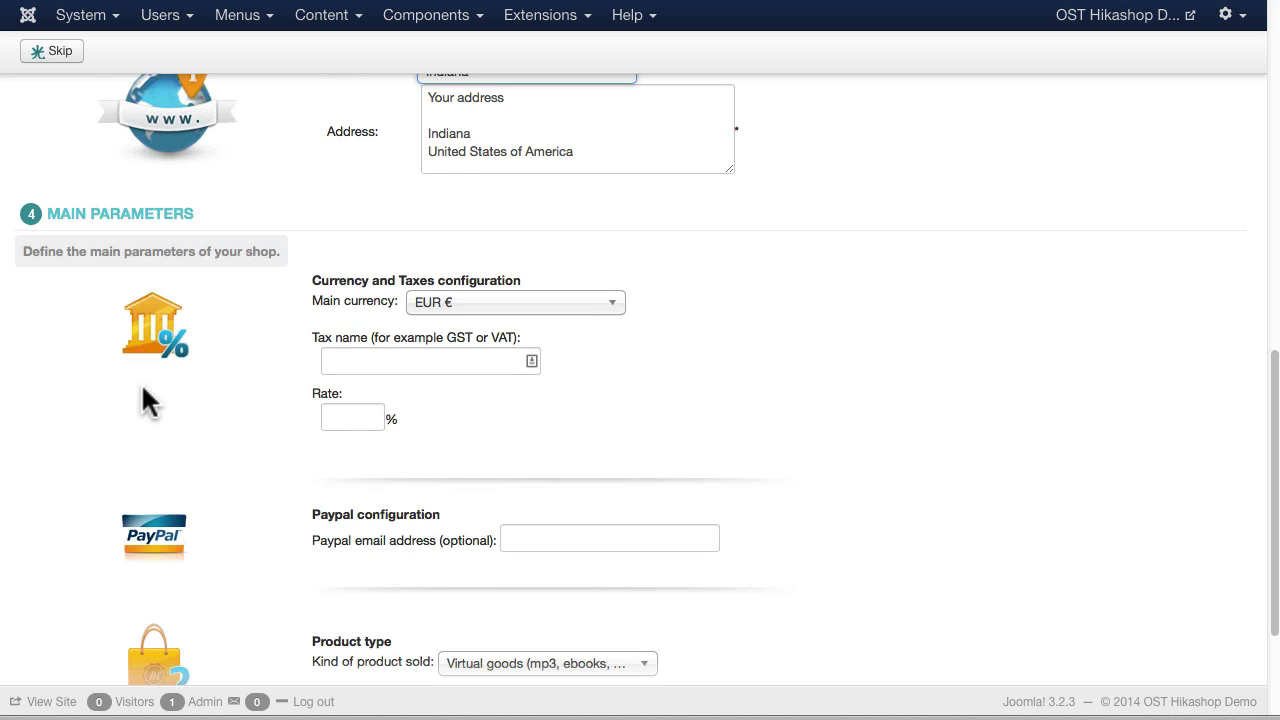
{"action": "left_click", "coordinate": [491, 310]}
{"action": "type", "text": "u"}
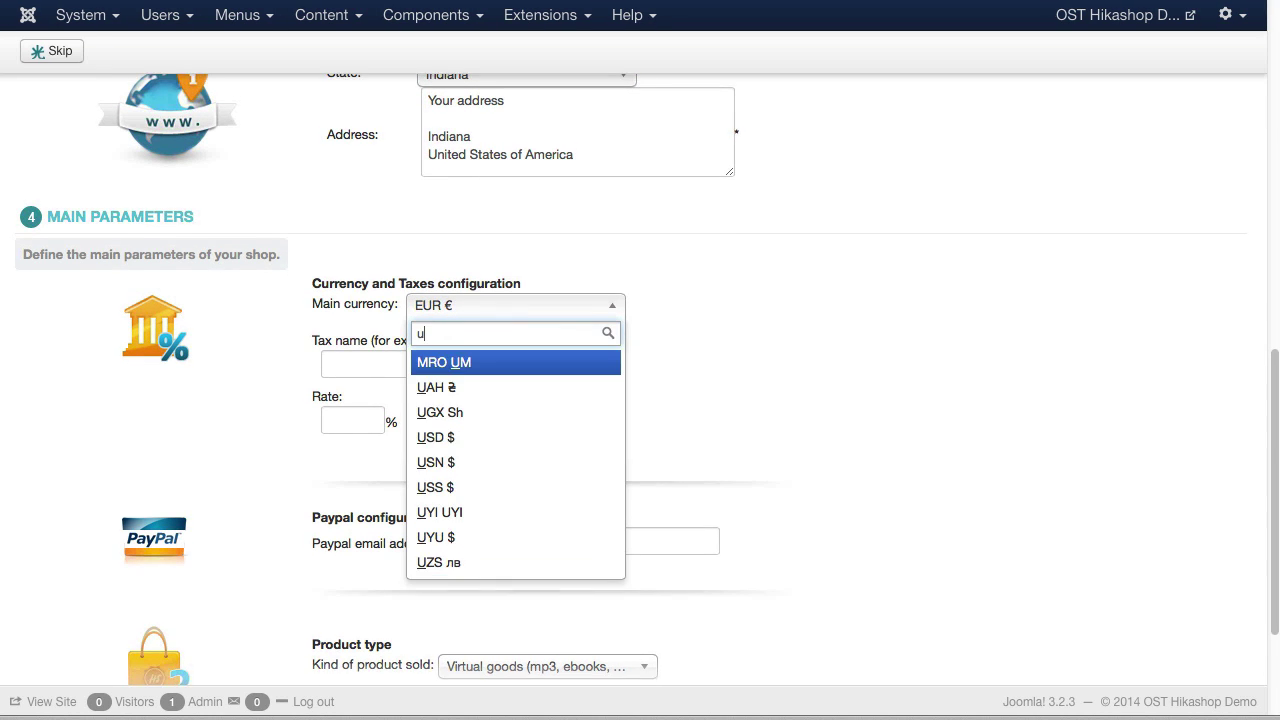
{"action": "type", "text": "sd"}
{"action": "left_click", "coordinate": [443, 366]}
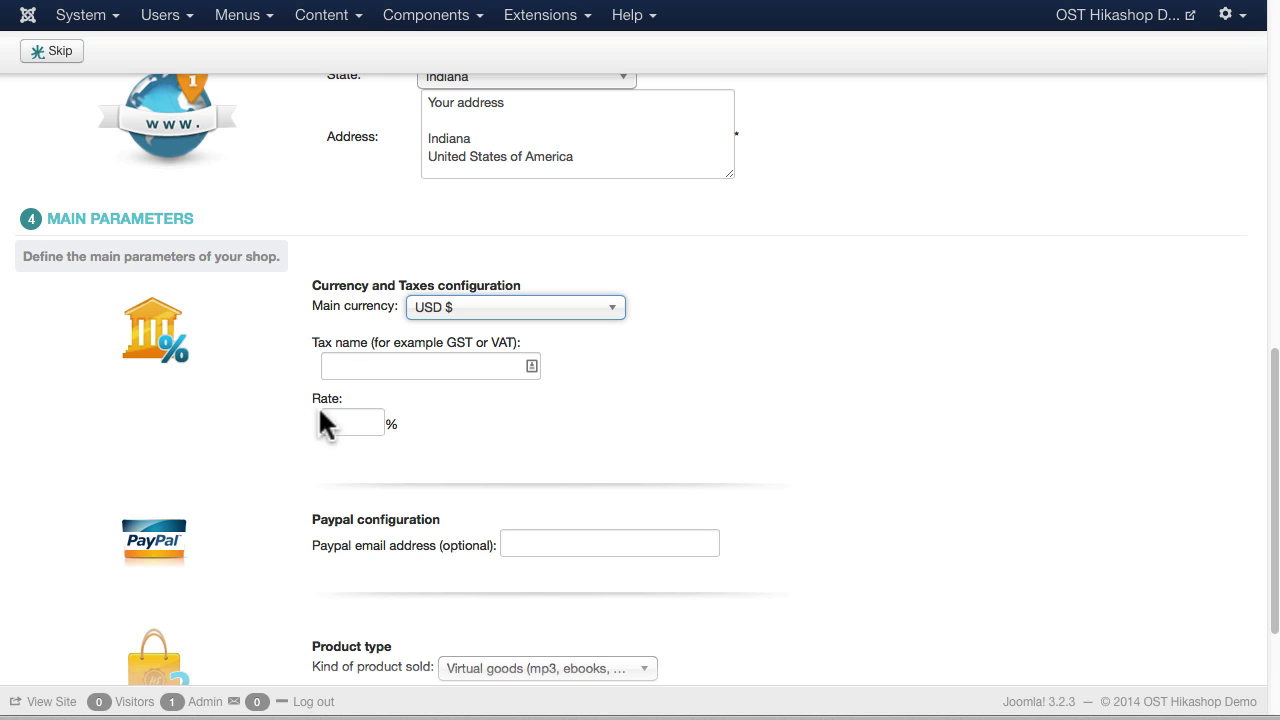
{"action": "scroll", "coordinate": [176, 456], "scroll_direction": "down", "scroll_amount": 3}
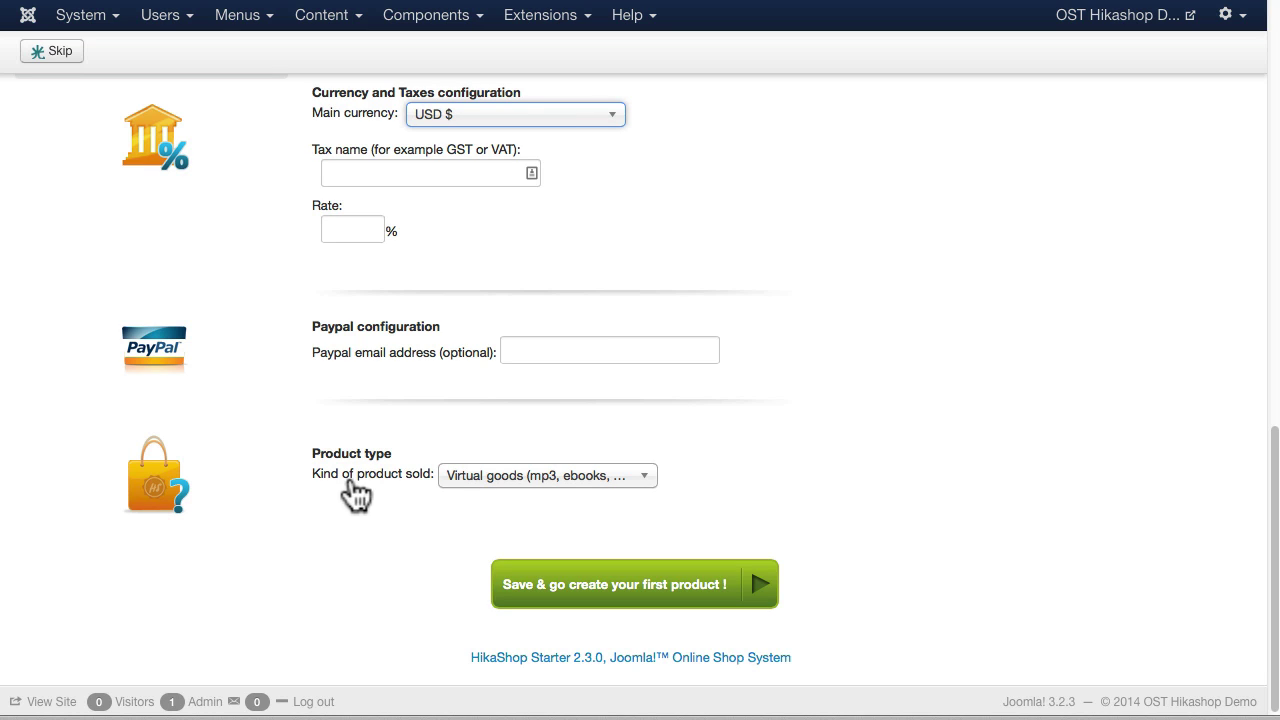
Step: Set 'Kind of product sold' to Both and save with 'Save & go create your first product !'
{"action": "left_click", "coordinate": [630, 477]}
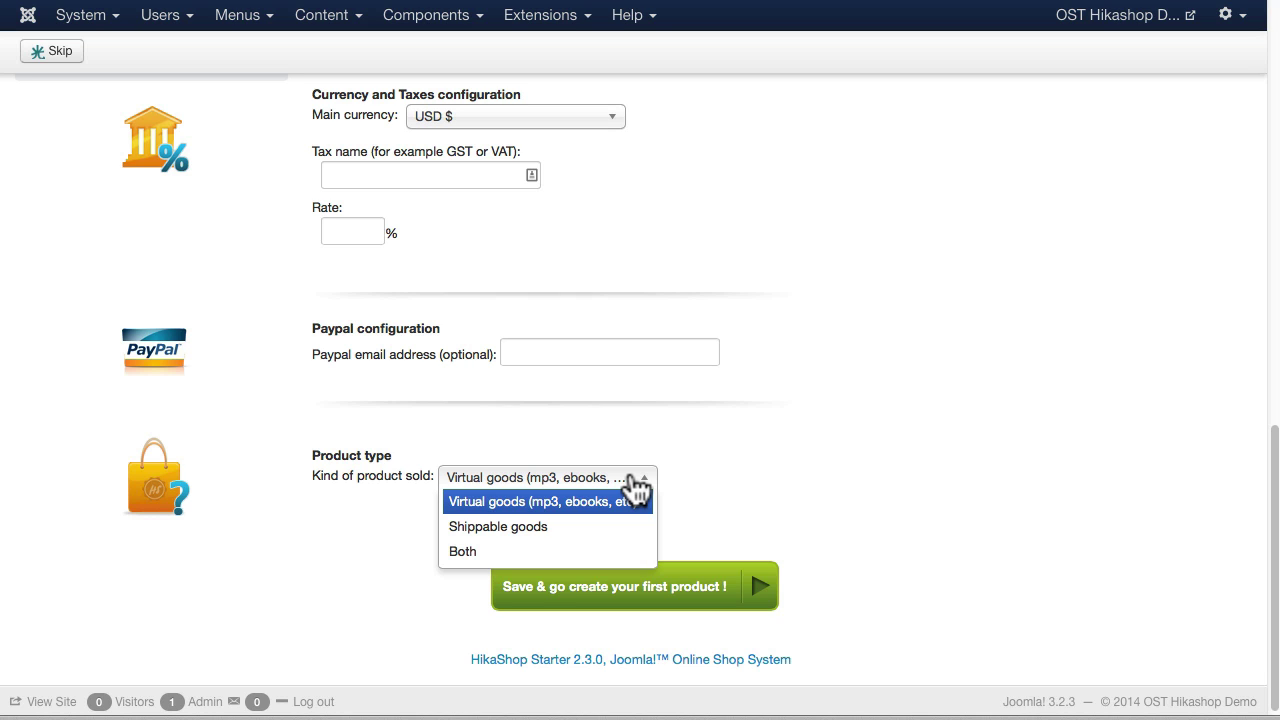
{"action": "left_click", "coordinate": [462, 551]}
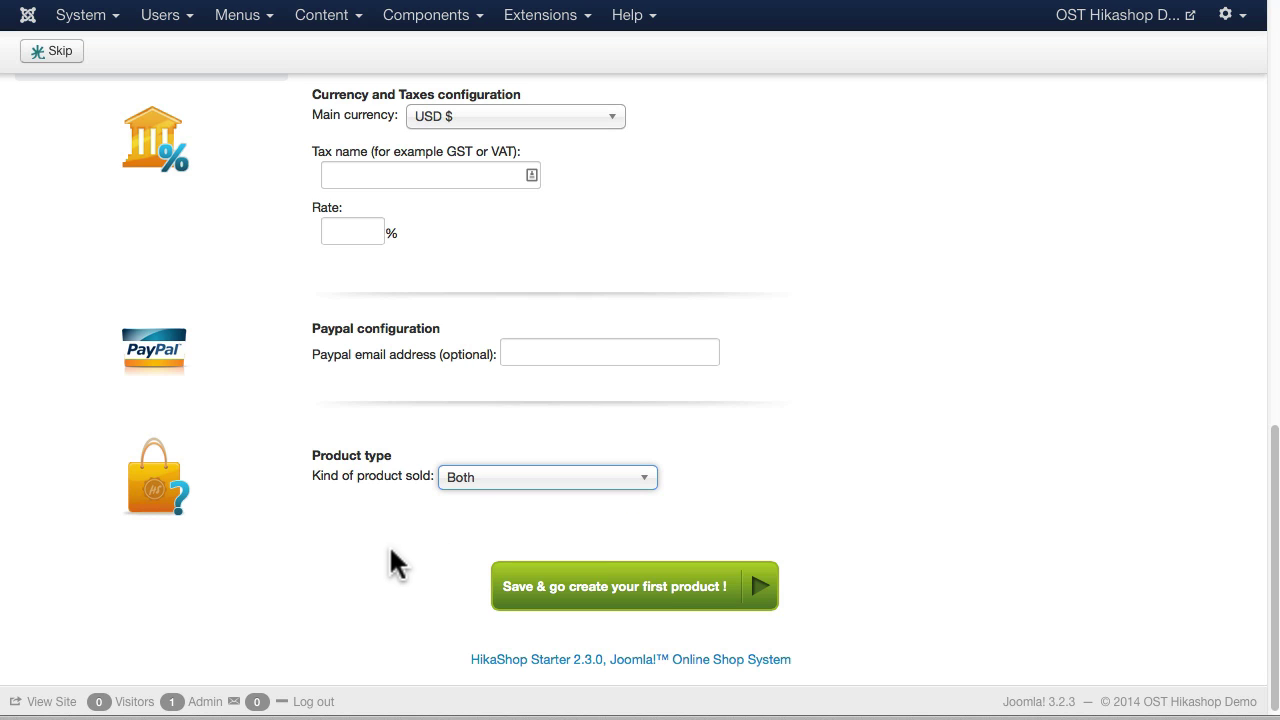
{"action": "left_click", "coordinate": [621, 590]}
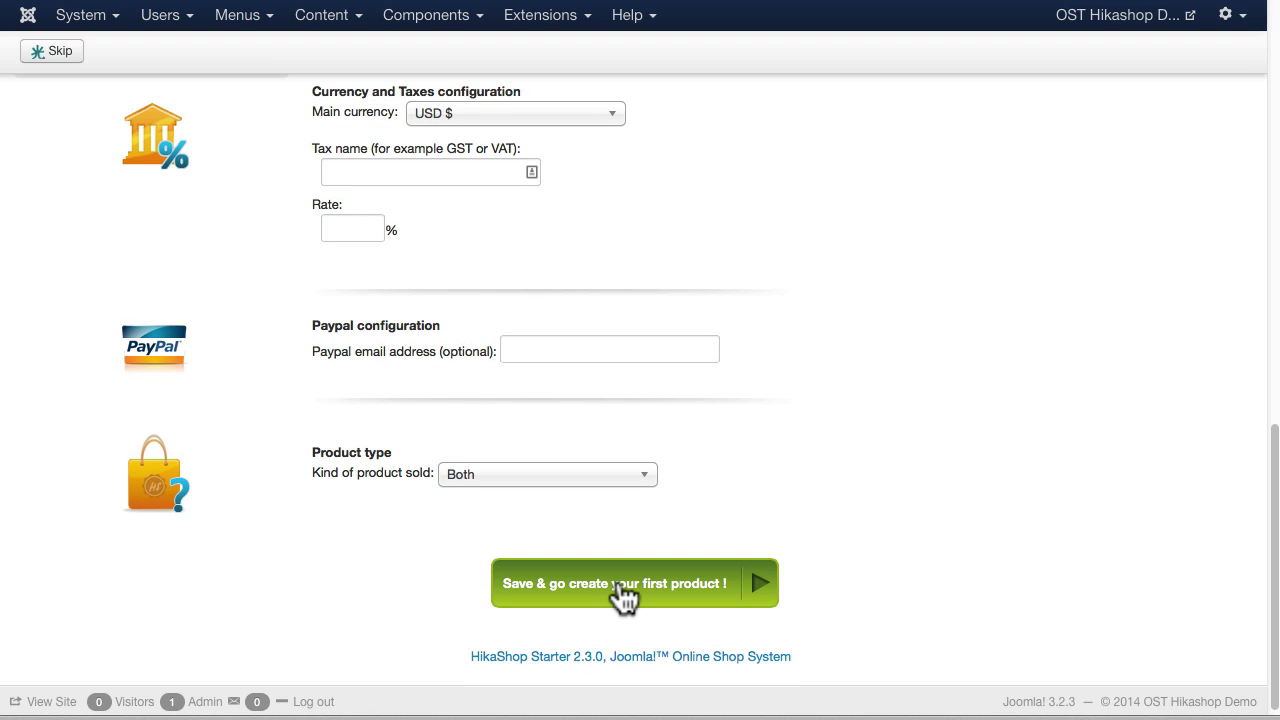